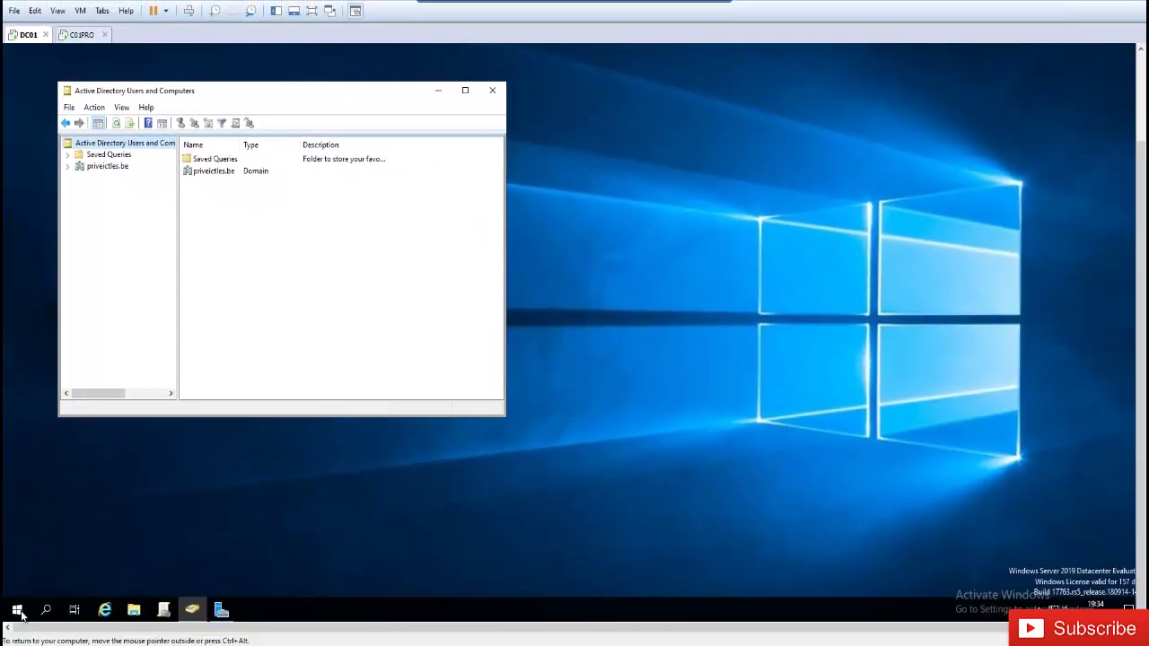
# - Search Windows for 'active', then return to the Active Directory Users and Computers console
pyautogui.click(18, 610)
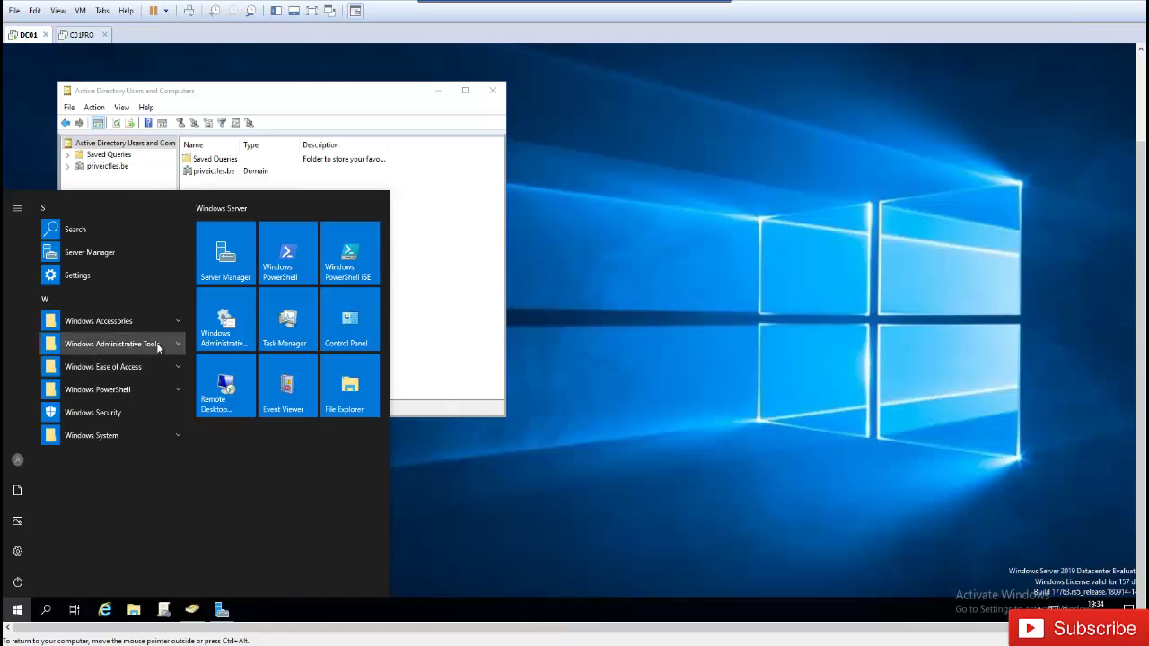
pyautogui.click(144, 346)
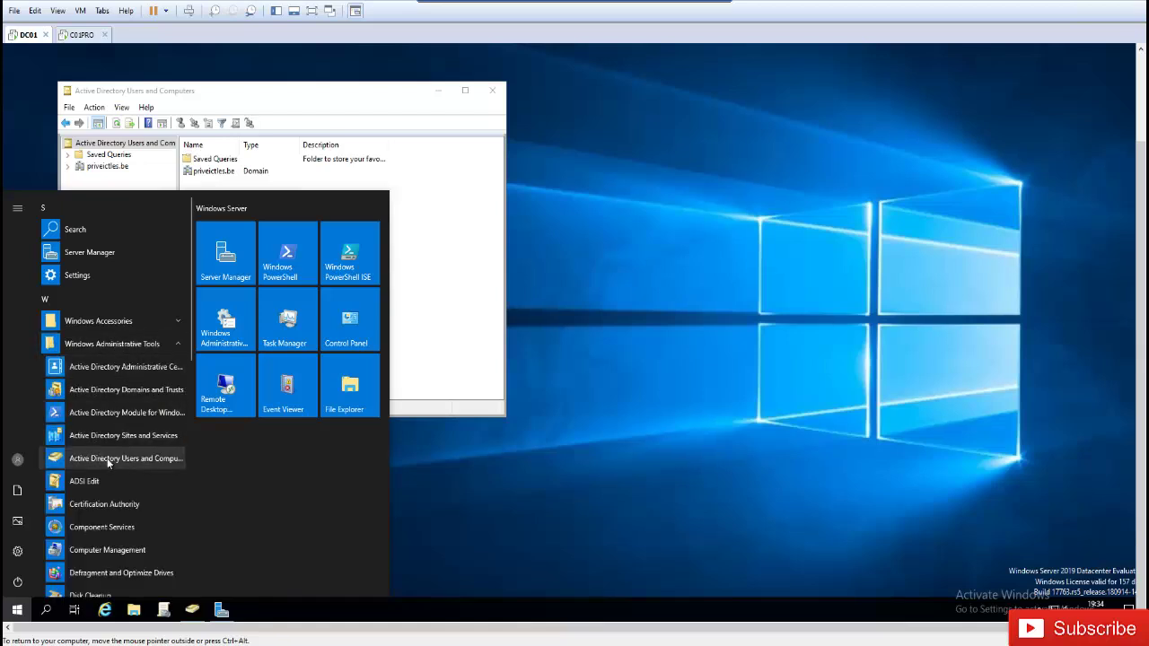
pyautogui.click(20, 610)
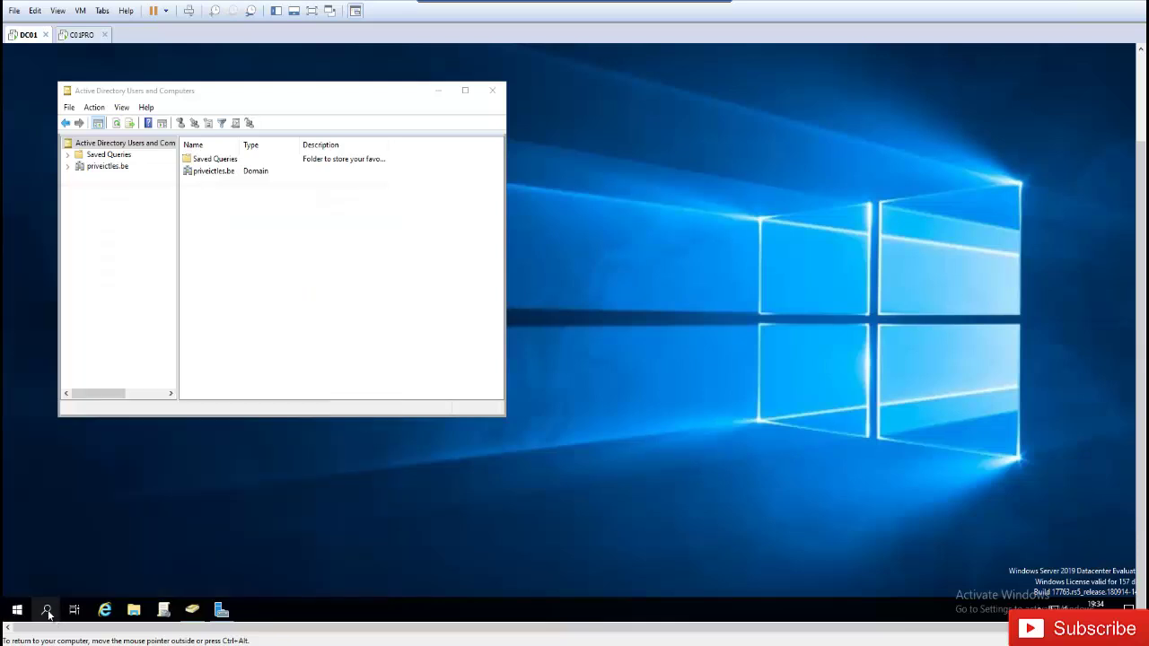
pyautogui.click(46, 611)
pyautogui.write('a')
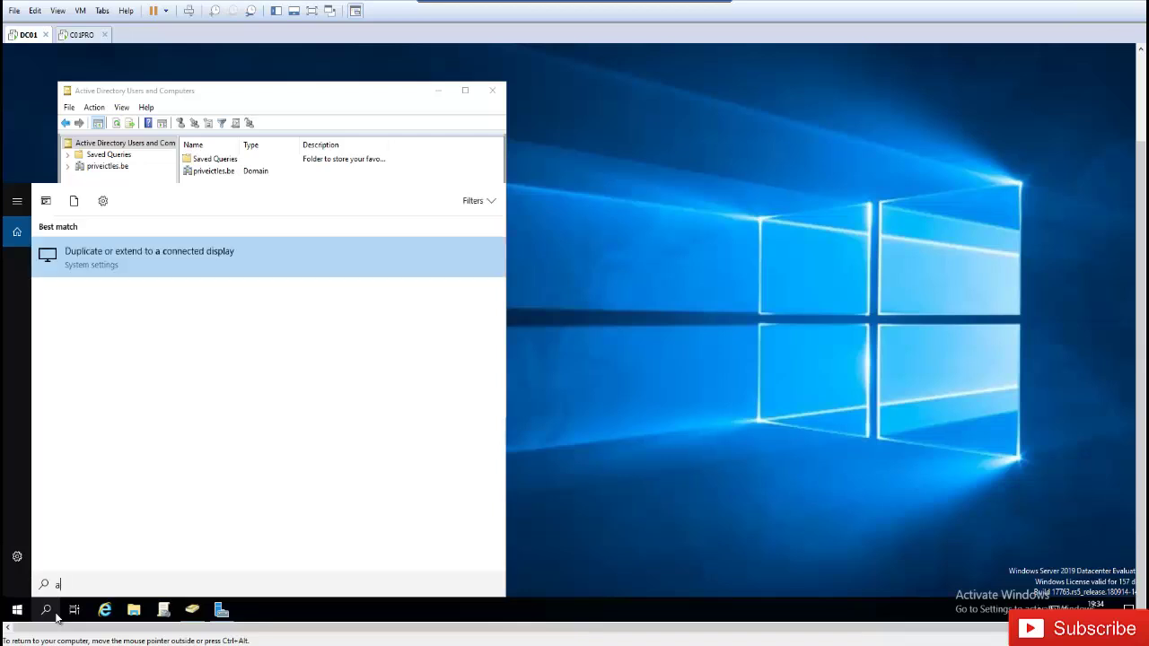
pyautogui.write('ctive')
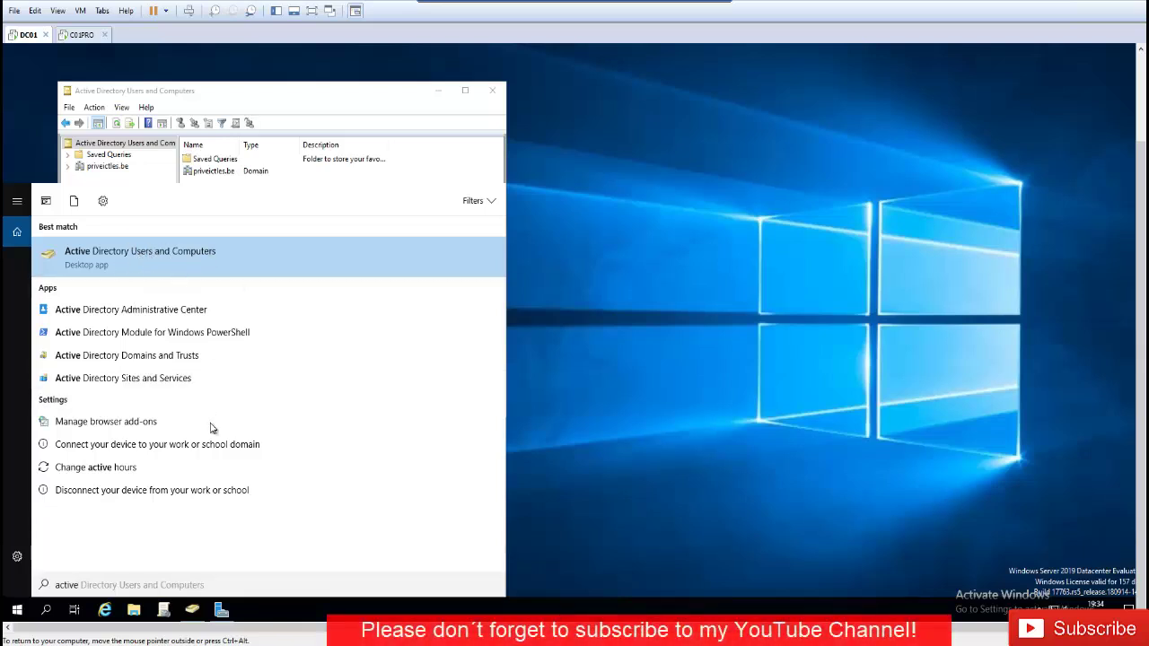
pyautogui.click(327, 97)
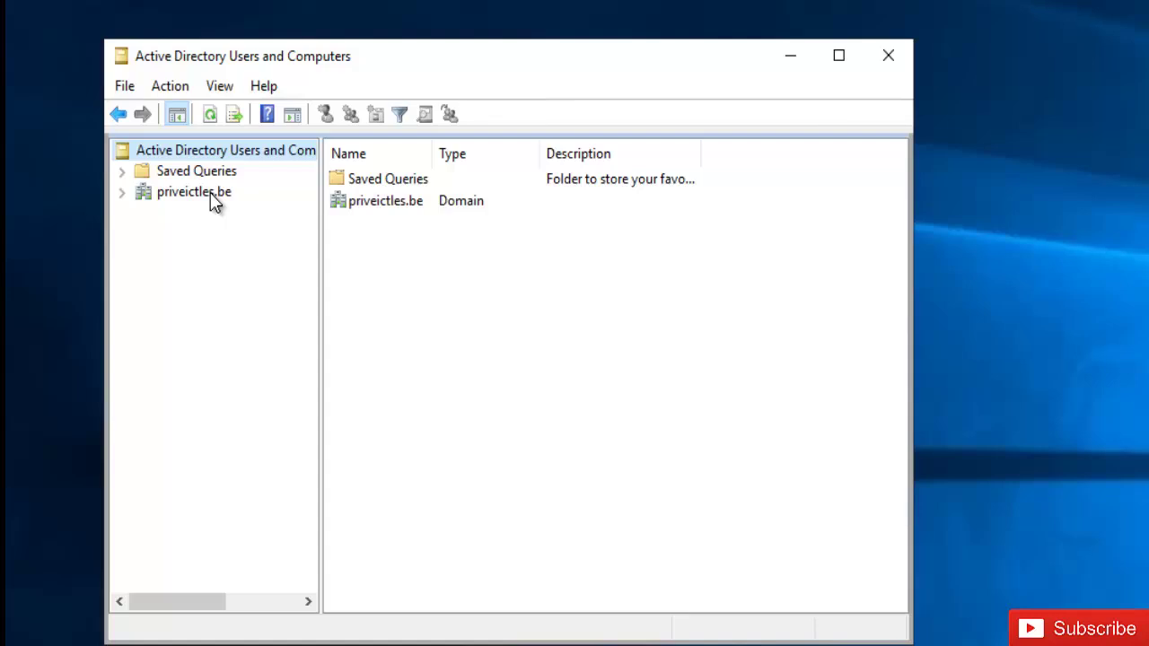
# - Run a Find on priveictles.be for a partial name, close it, and show the domain's containers
pyautogui.rightClick(210, 194)
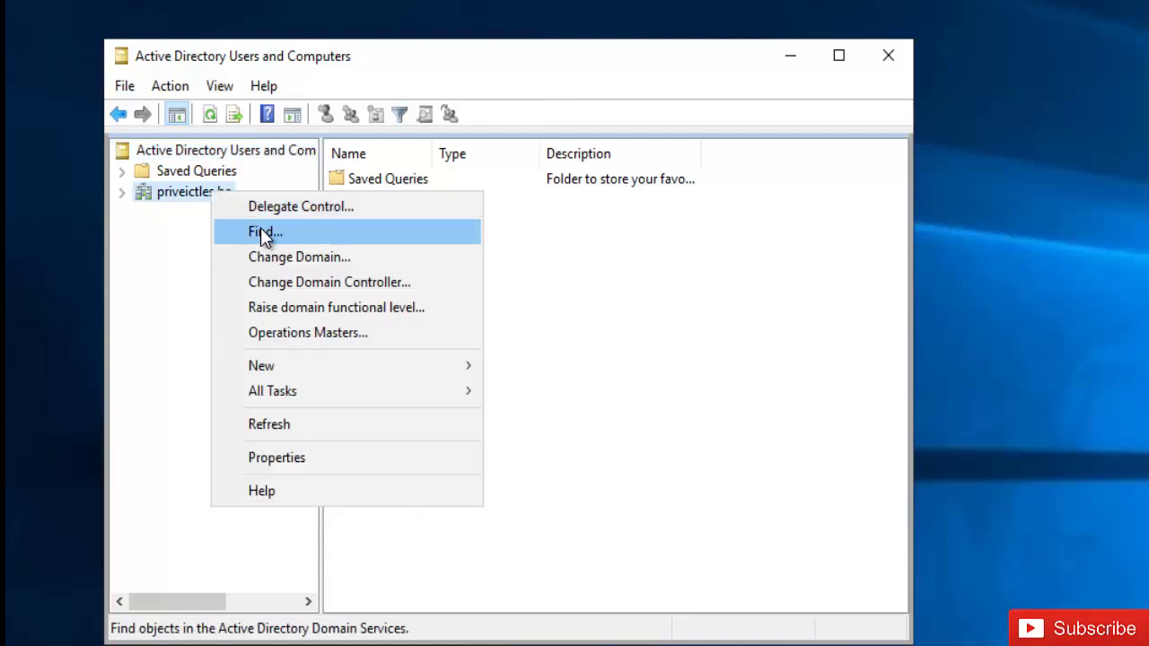
pyautogui.click(263, 233)
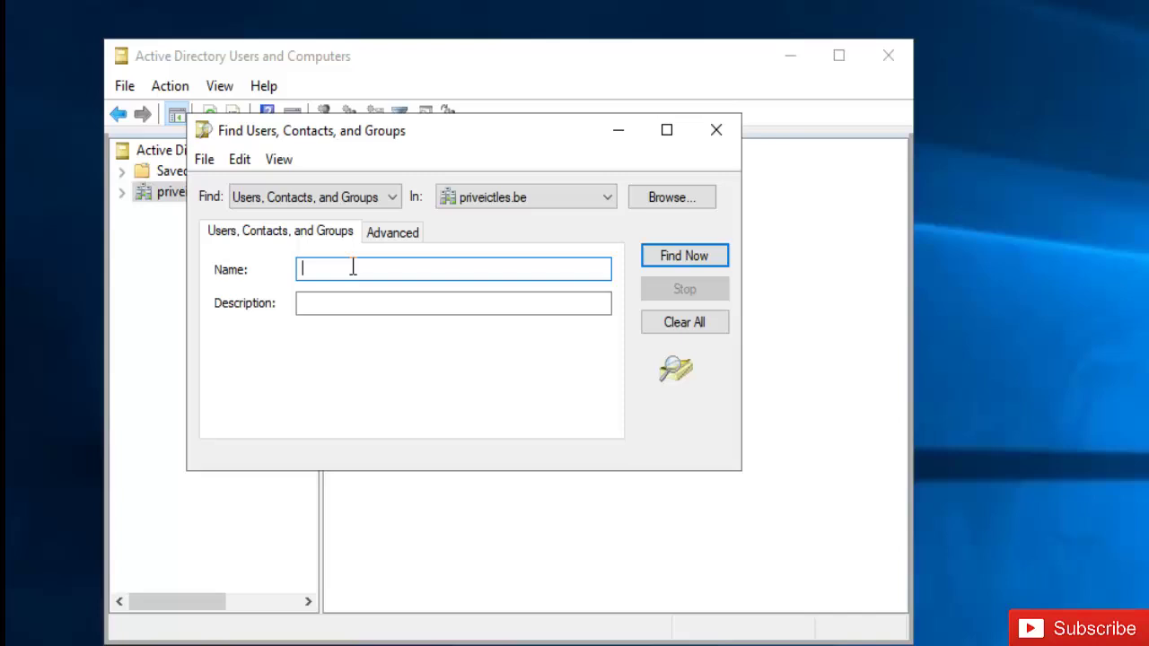
pyautogui.write('steven')
pyautogui.press('Return')
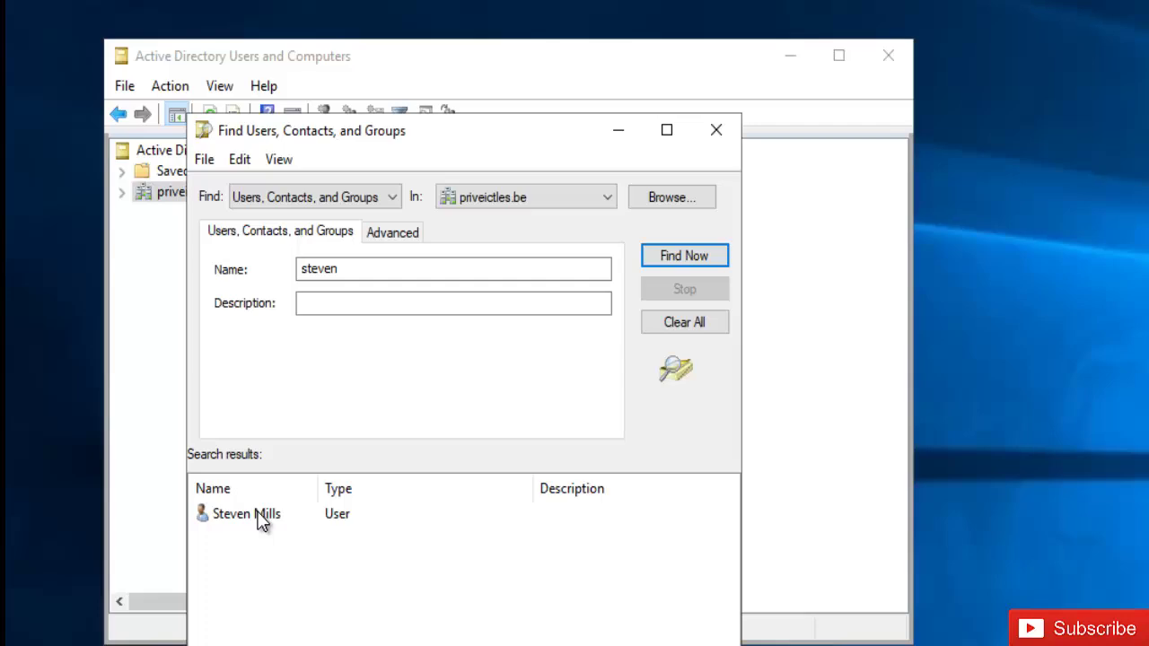
pyautogui.click(258, 517)
pyautogui.rightClick(258, 517)
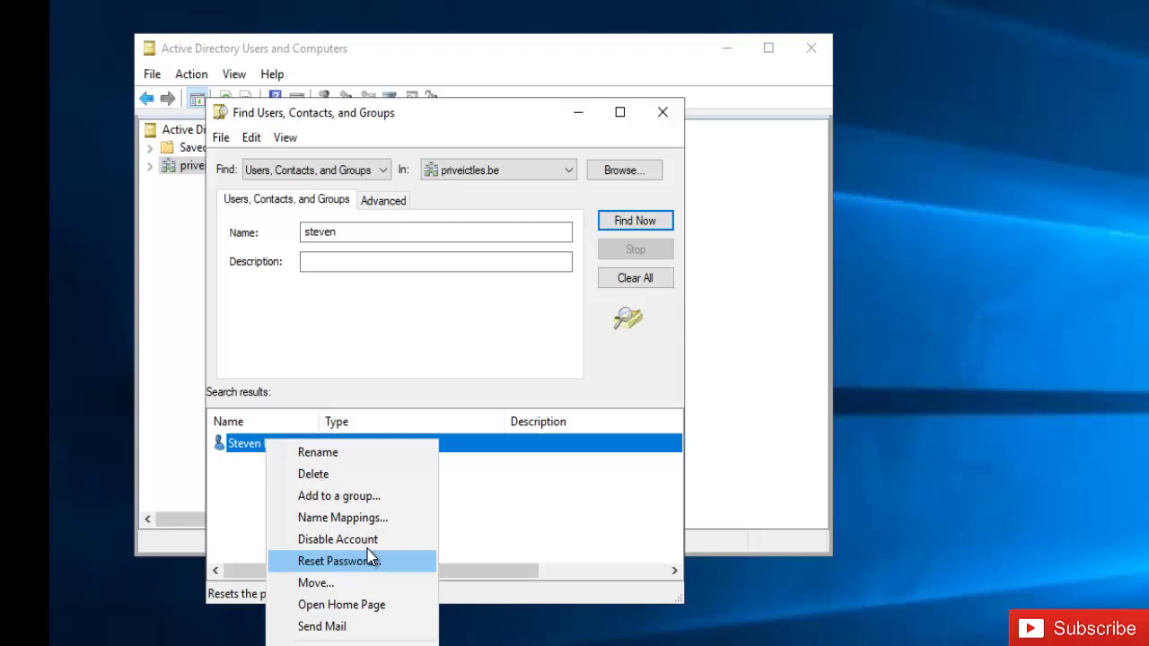
pyautogui.click(665, 113)
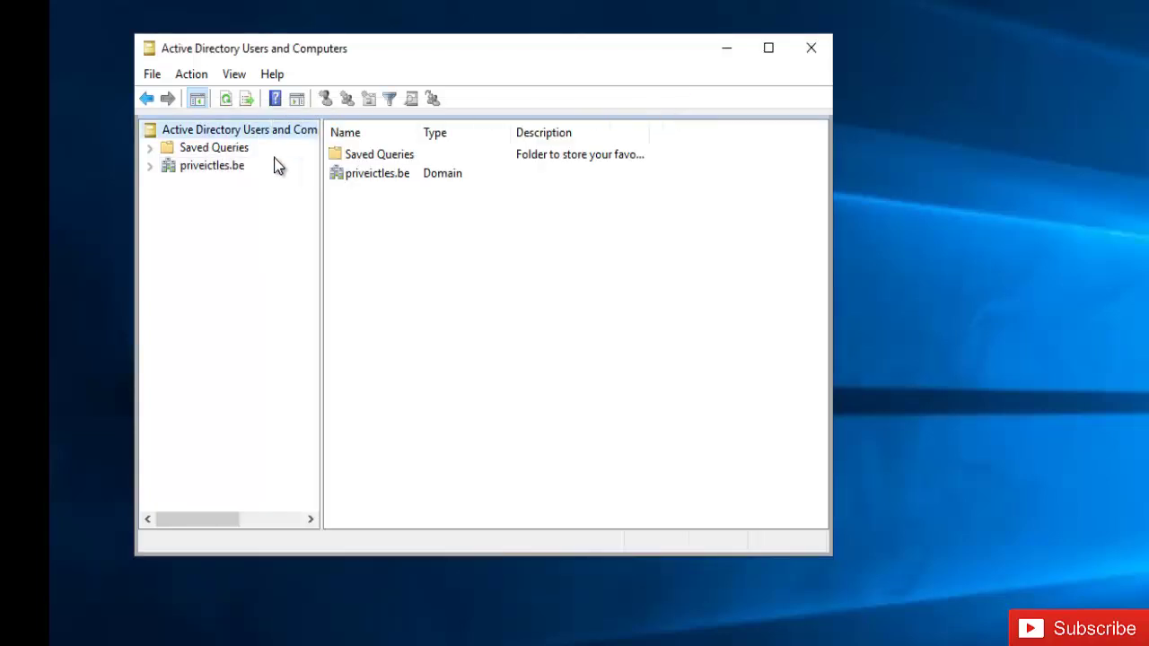
pyautogui.click(217, 169)
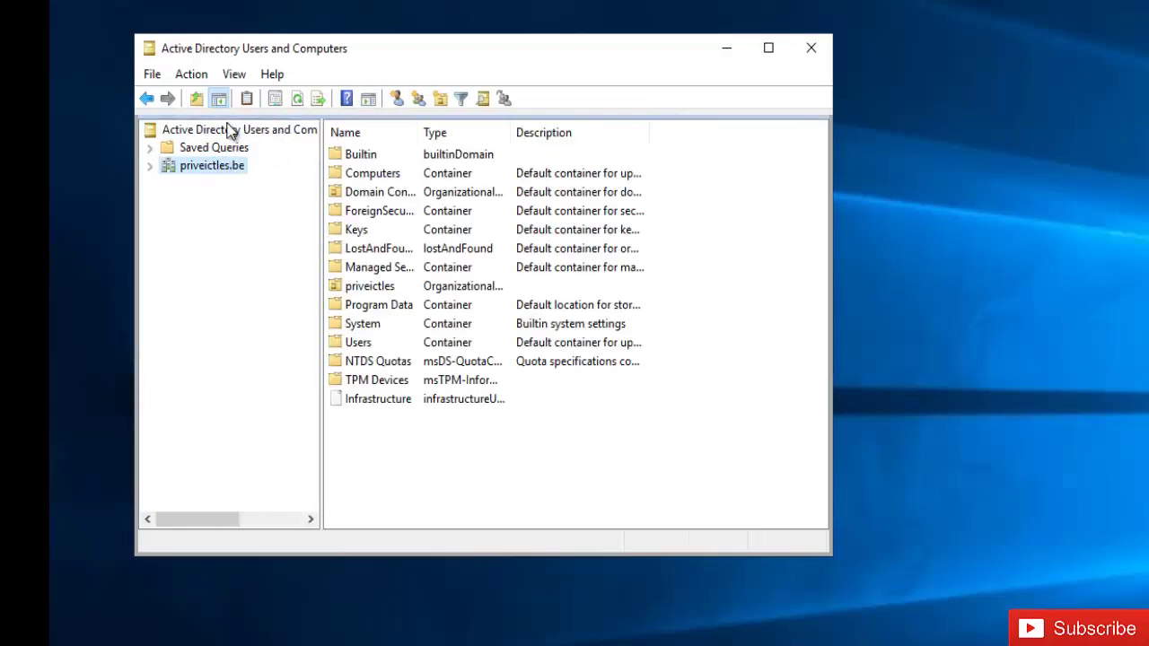
# - Search the Entire Directory for the user's first name and open the found account's actions
pyautogui.click(483, 100)
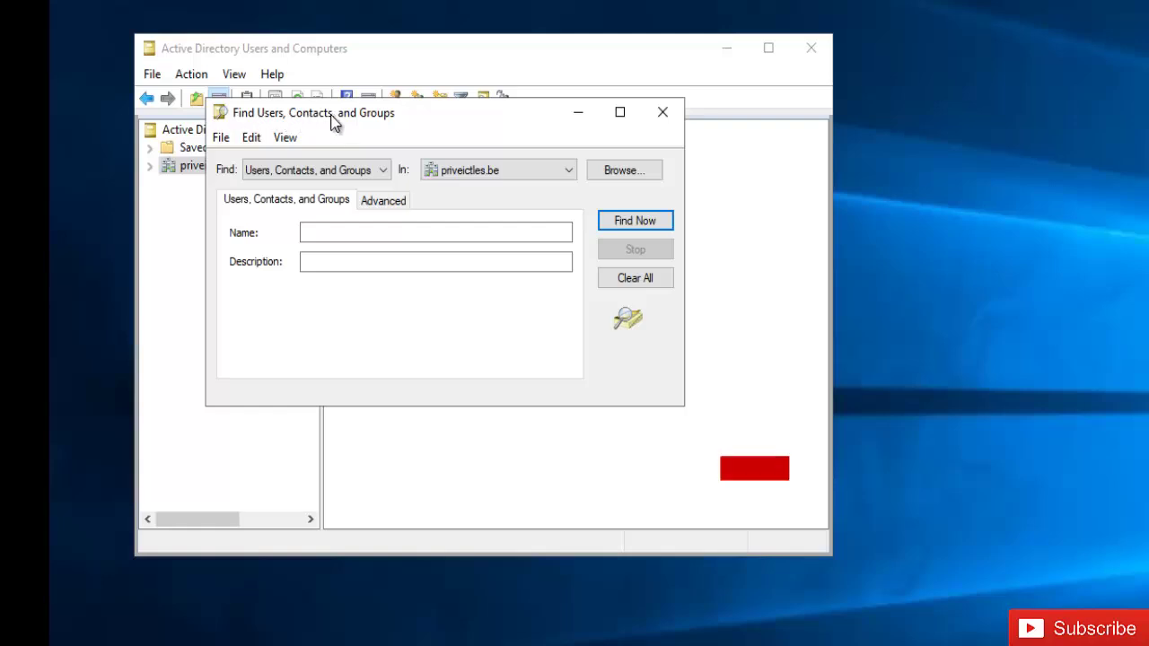
pyautogui.click(485, 173)
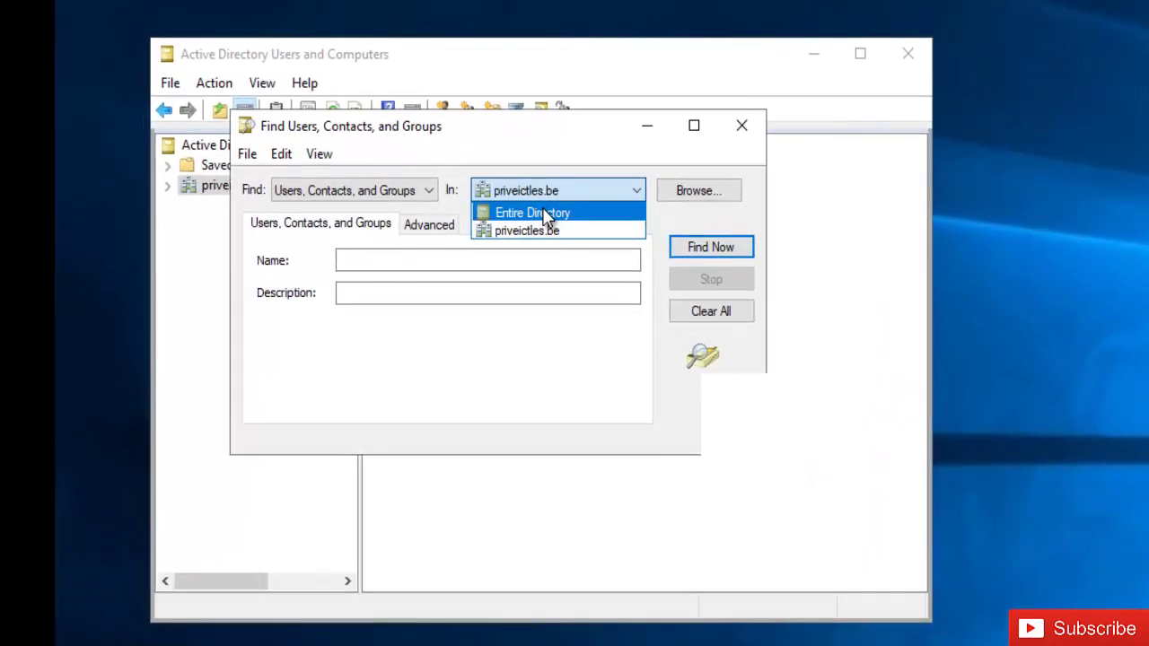
pyautogui.click(546, 215)
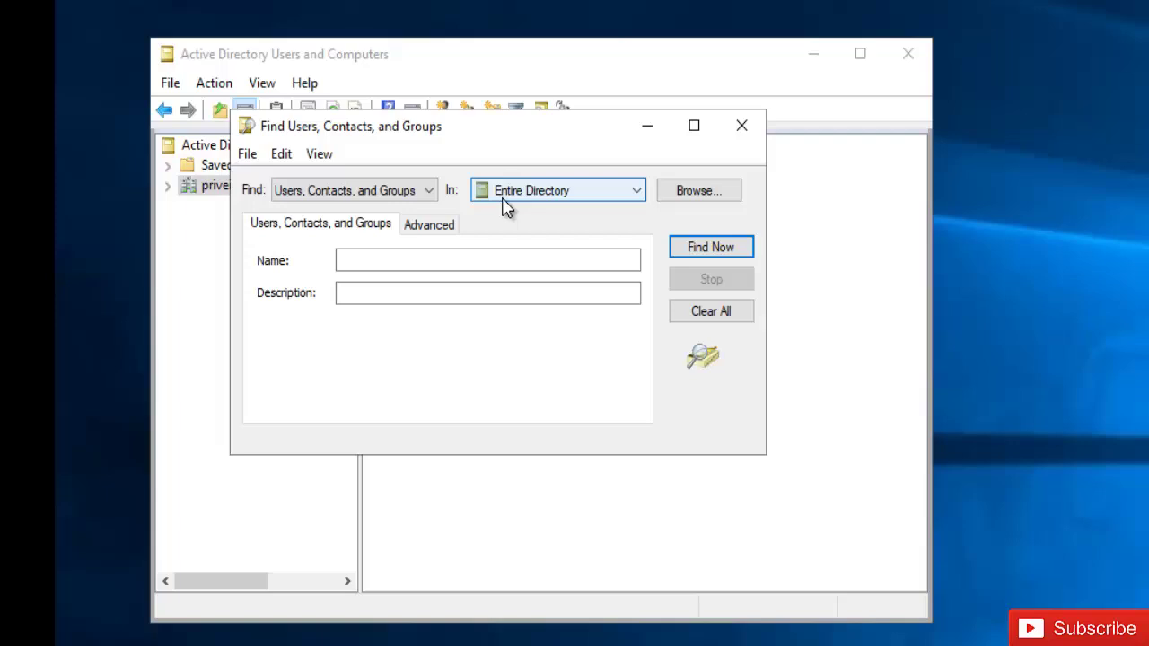
pyautogui.click(433, 259)
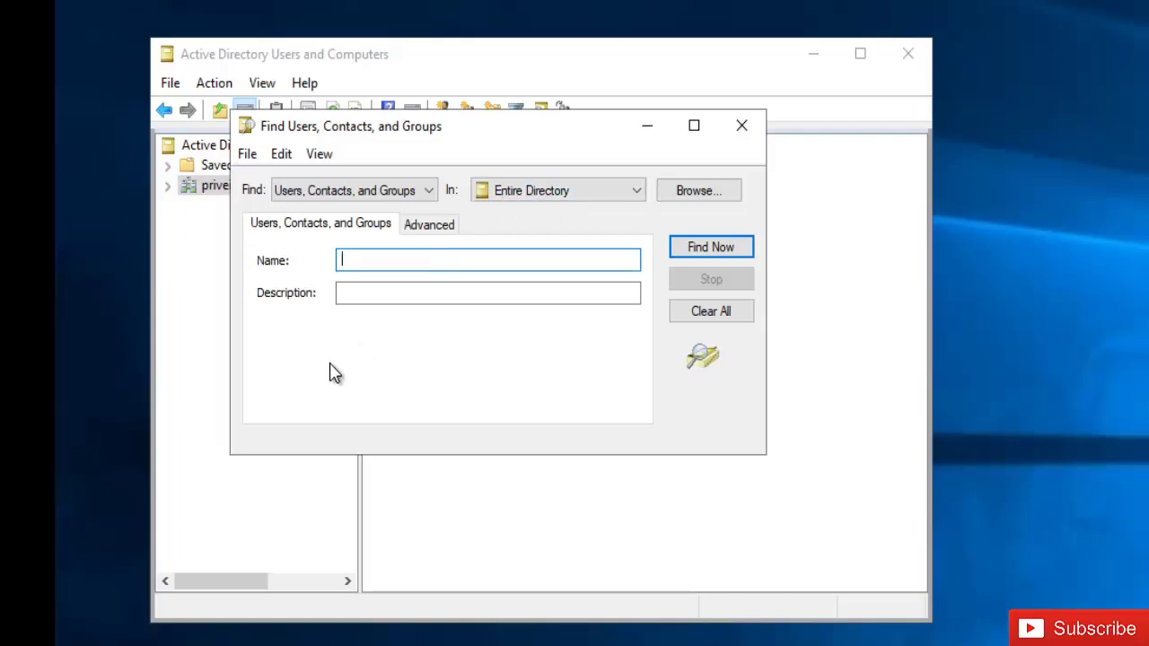
pyautogui.write('steven')
pyautogui.press('Return')
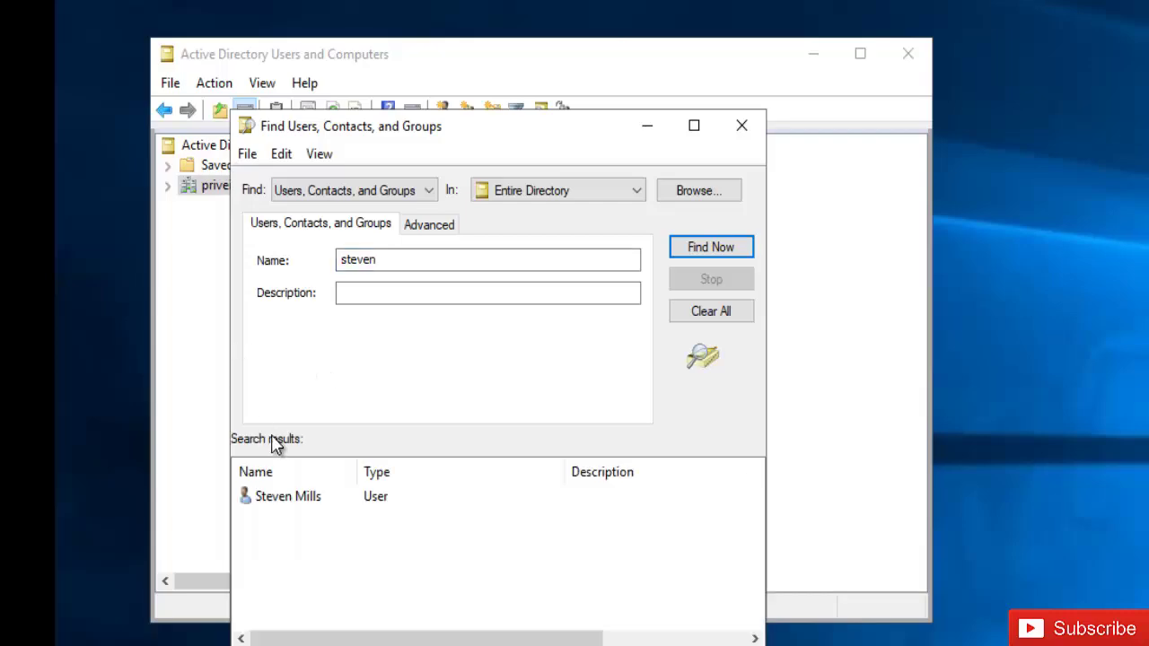
pyautogui.rightClick(300, 507)
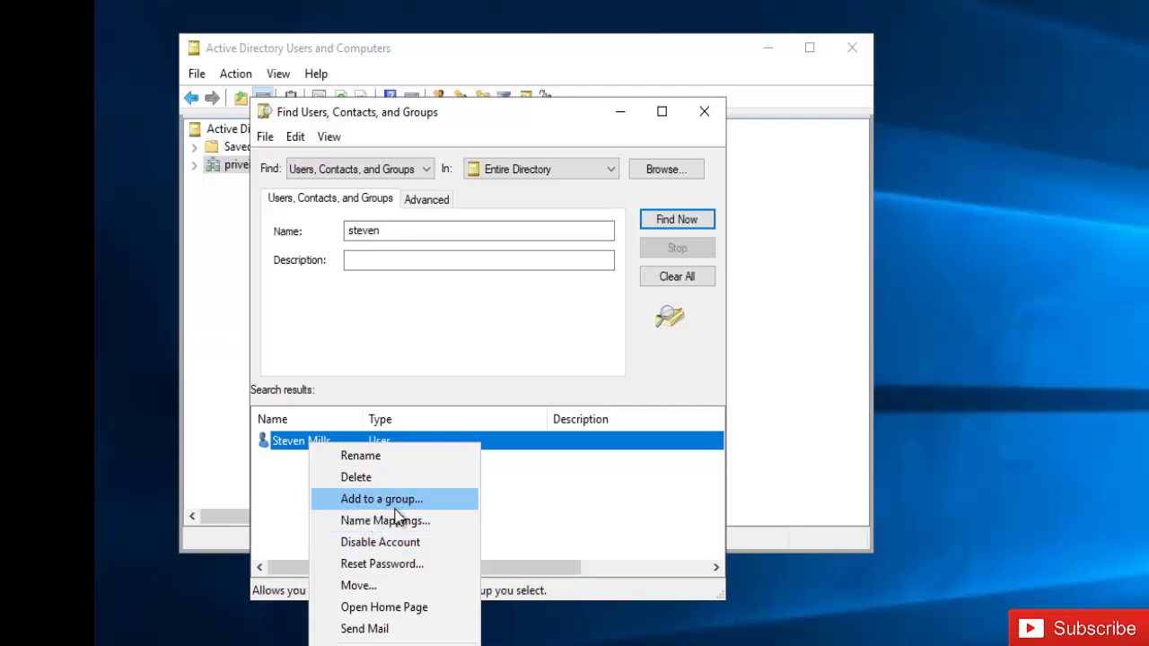
# - Reset the user's password with change-at-next-logon kept and the account unlocked
pyautogui.click(372, 564)
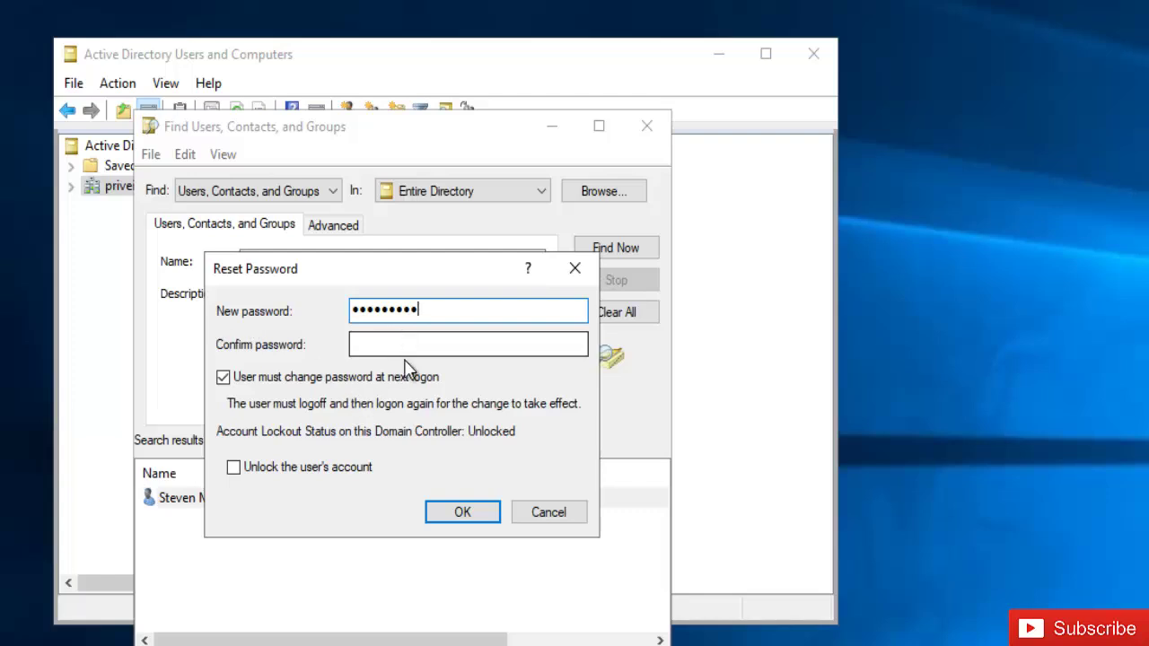
pyautogui.press('Tab')
pyautogui.write('•')
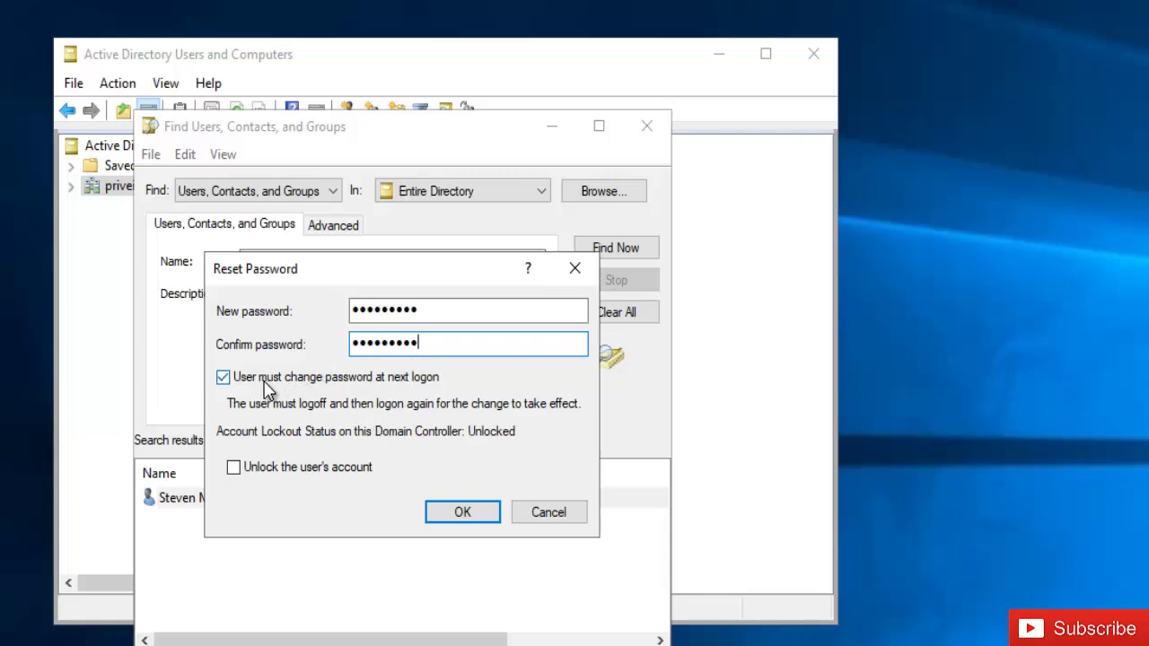
pyautogui.click(272, 471)
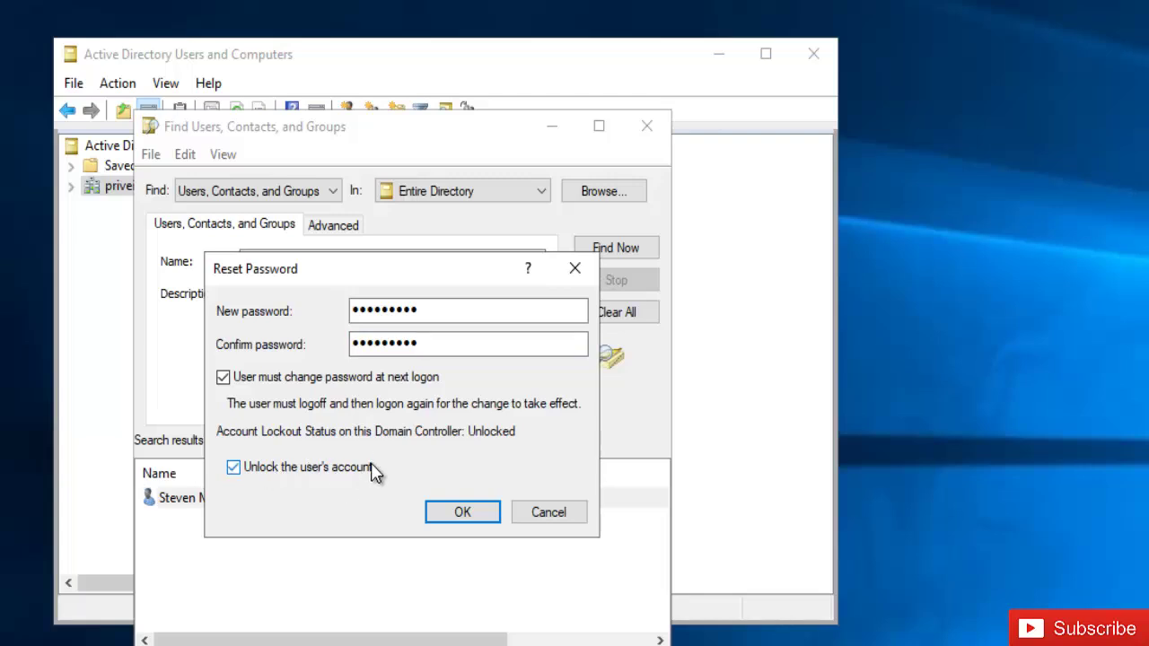
pyautogui.click(465, 512)
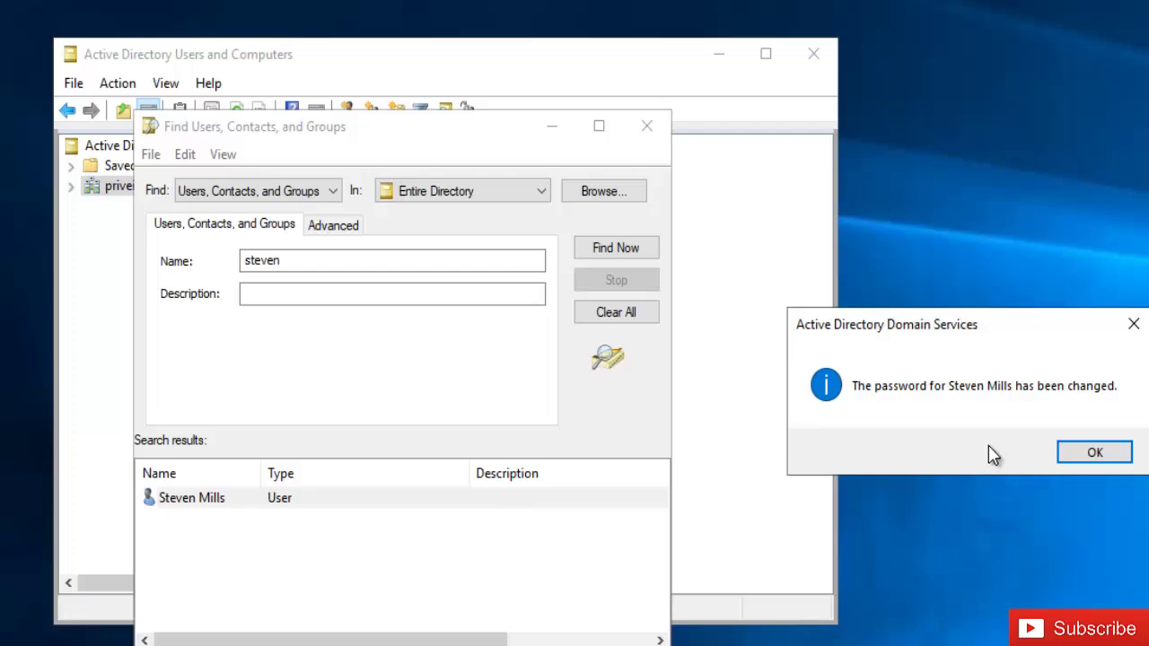
# - Tick Unlock account on the user's Account properties tab, apply, and close the properties
pyautogui.click(1073, 445)
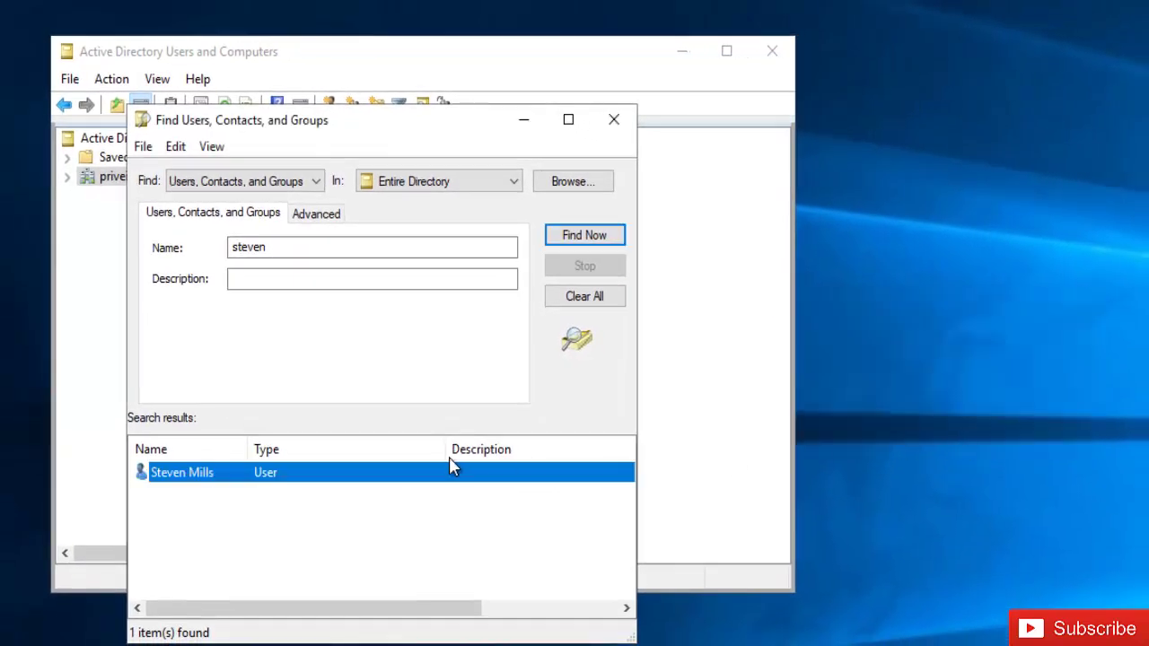
pyautogui.rightClick(205, 472)
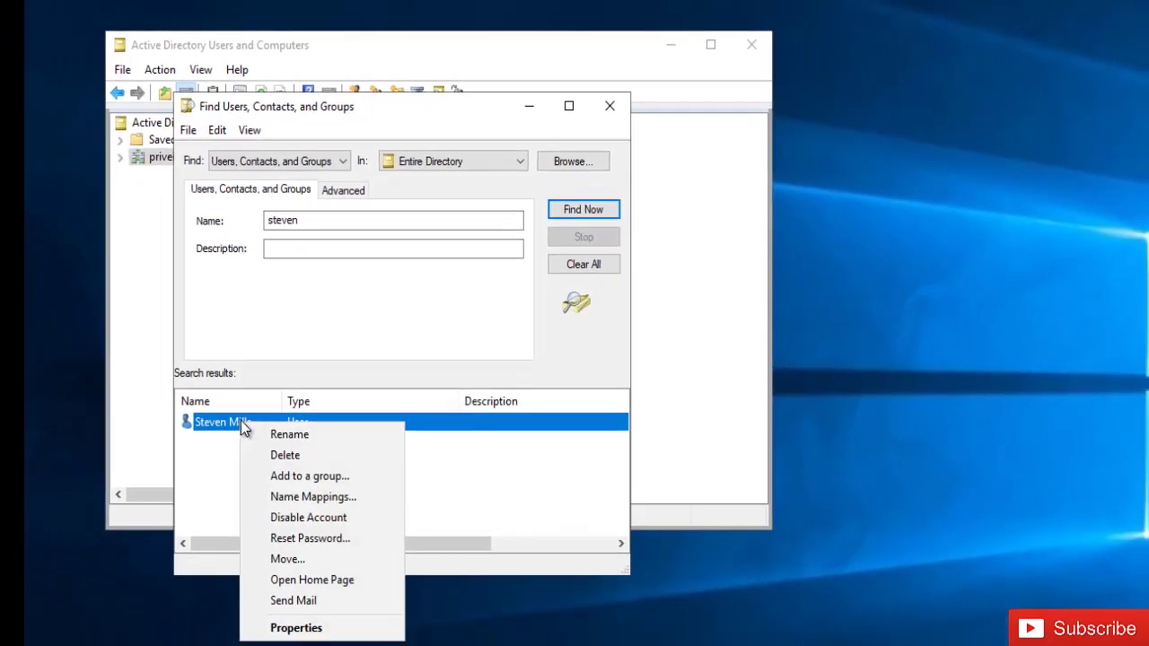
pyautogui.click(292, 629)
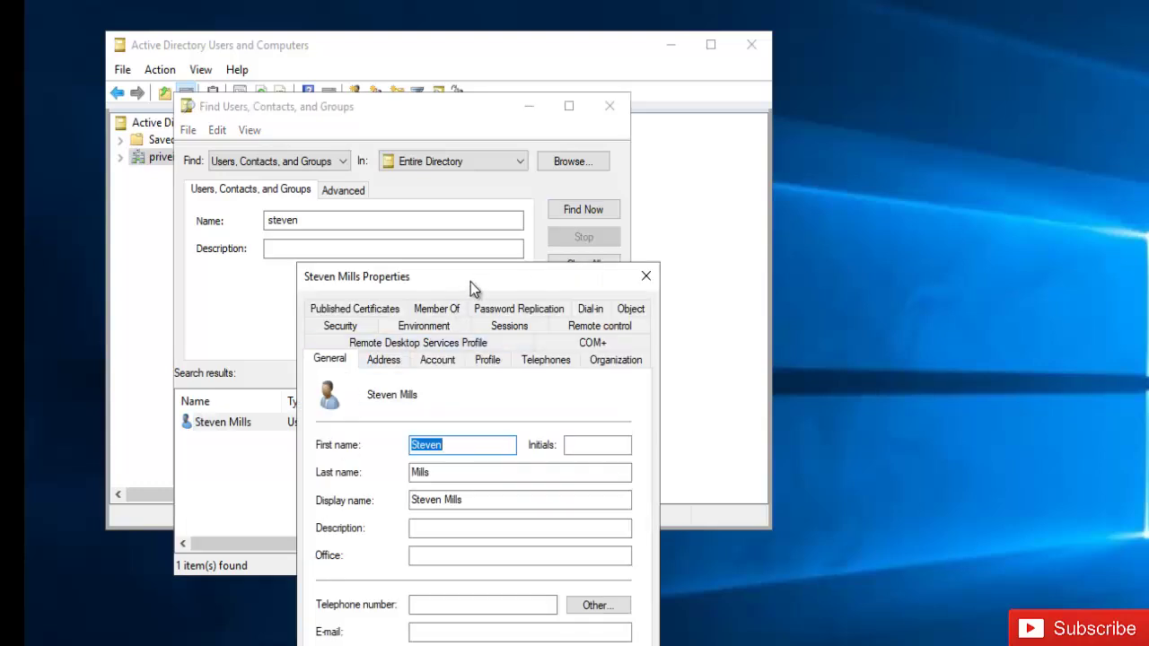
pyautogui.click(443, 291)
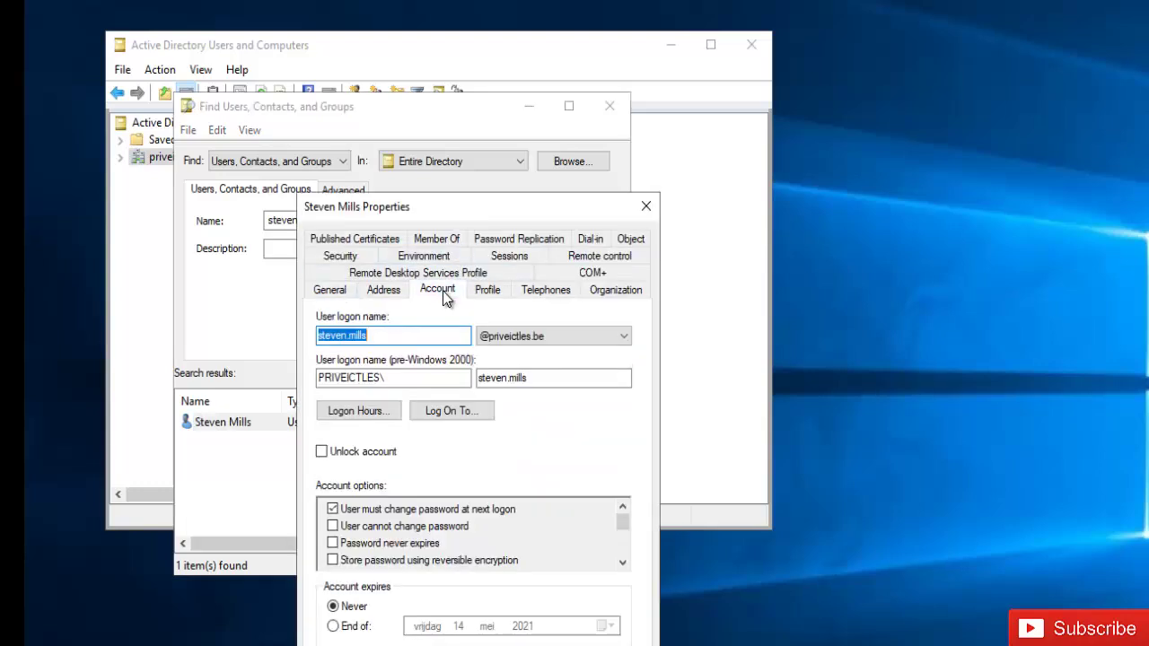
pyautogui.click(337, 455)
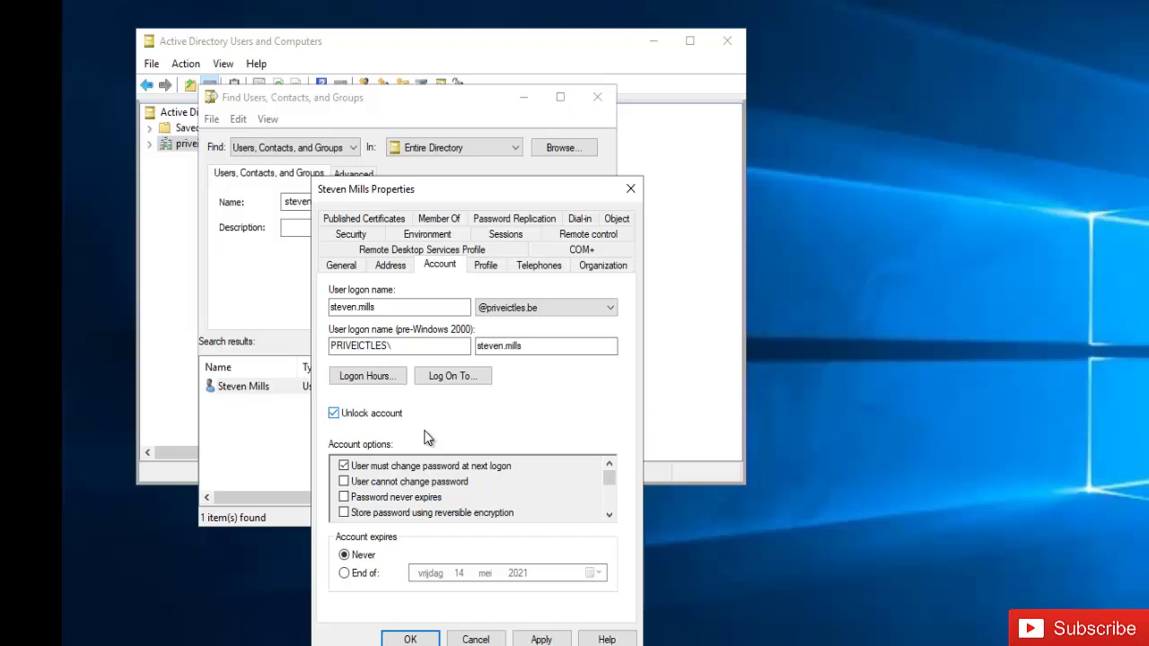
pyautogui.click(541, 641)
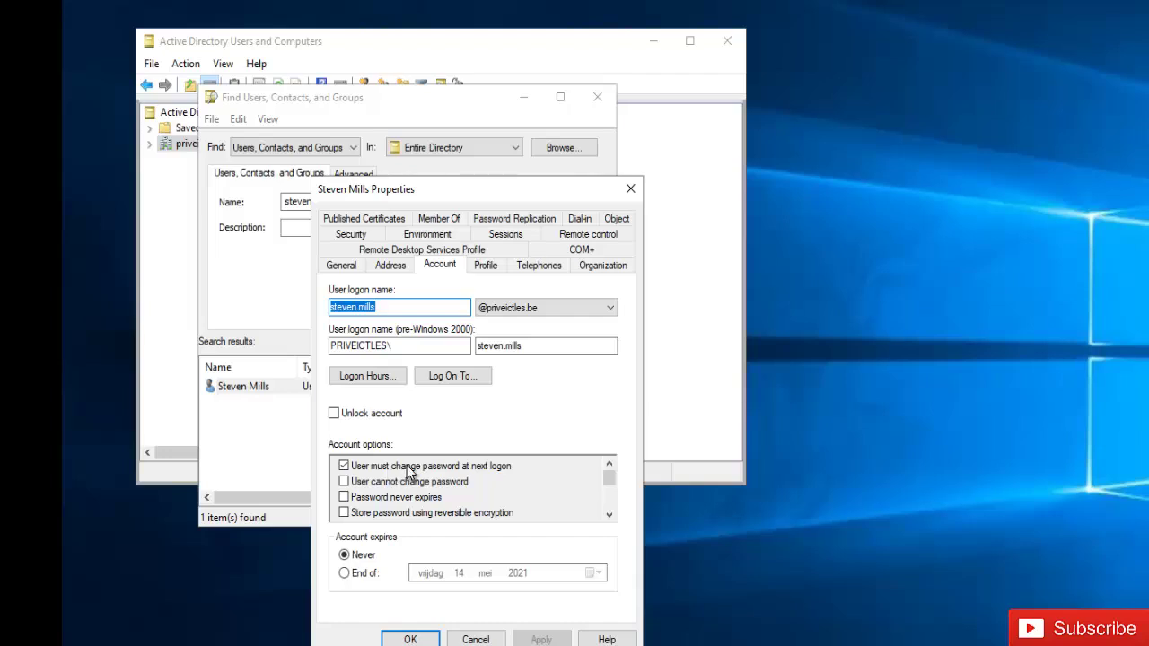
pyautogui.click(410, 639)
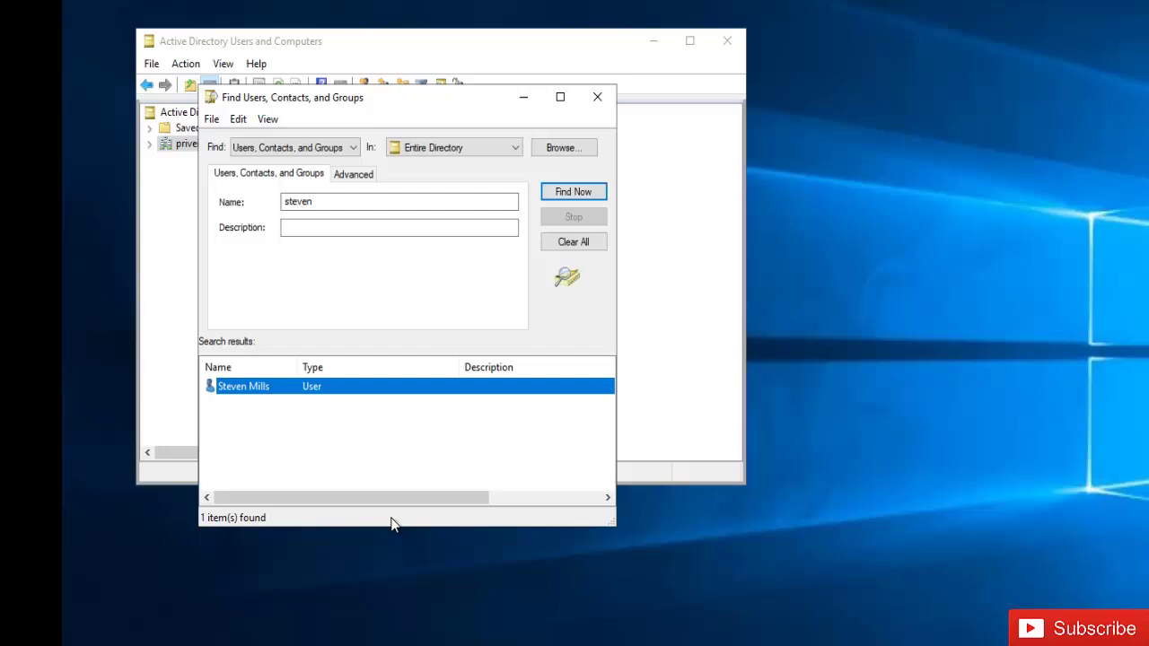